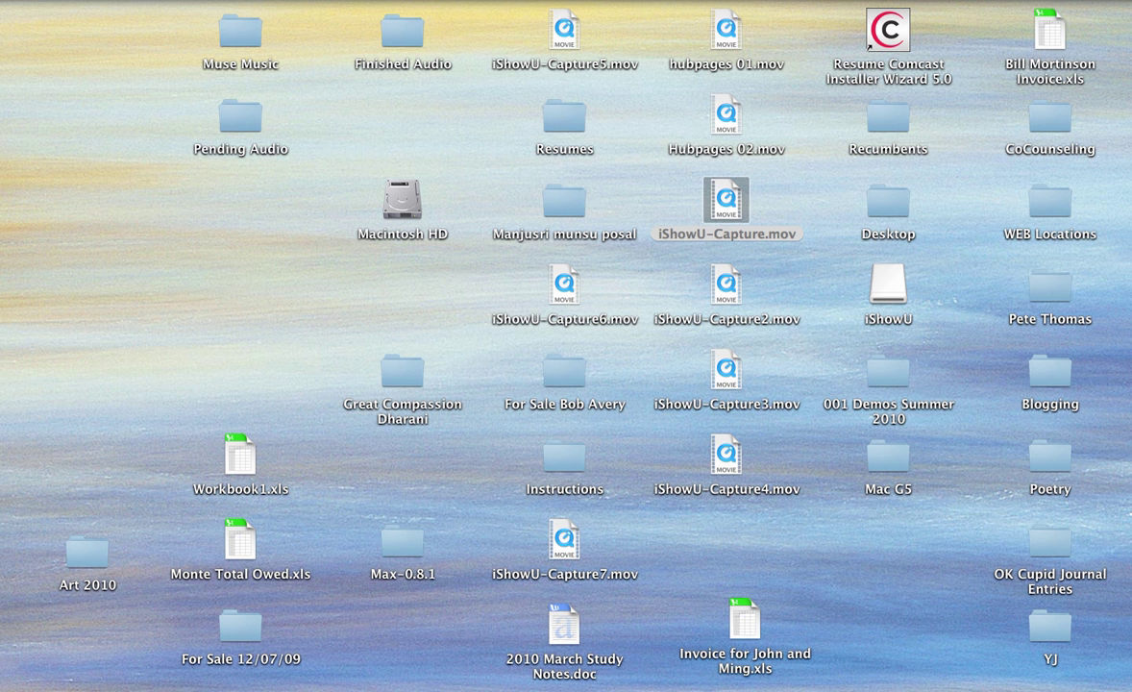
Step: Switch to iPhoto and import the butterfly photo DSCF0160.JPG from the FinePix J10 camera into the For Hub Pages album
{"action": "mouse_move", "coordinate": [1119, 341]}
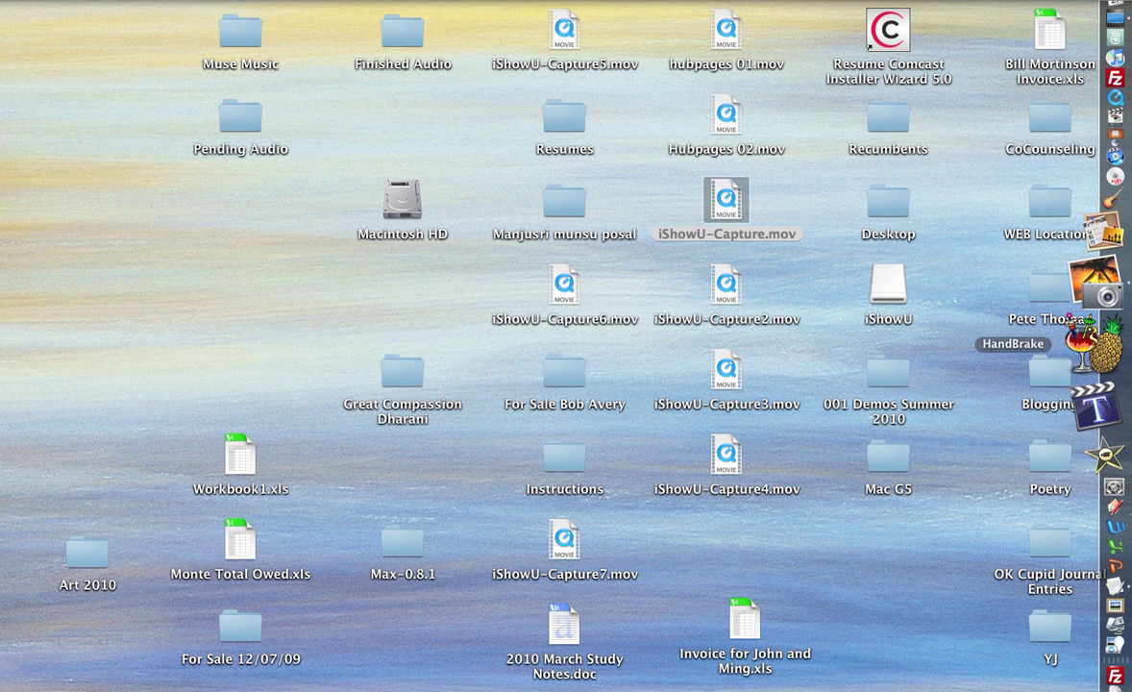
{"action": "left_click", "coordinate": [1090, 319]}
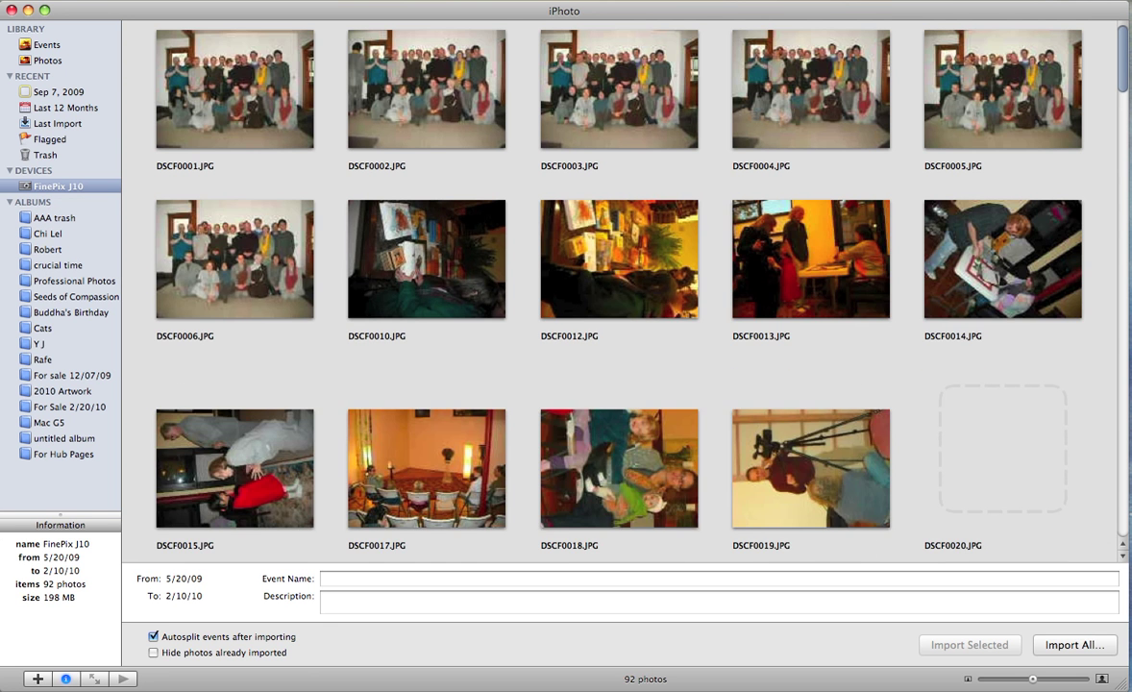
{"action": "scroll", "coordinate": [589, 289], "scroll_direction": "down", "scroll_amount": 20}
{"action": "scroll", "coordinate": [619, 288], "scroll_direction": "down", "scroll_amount": 10}
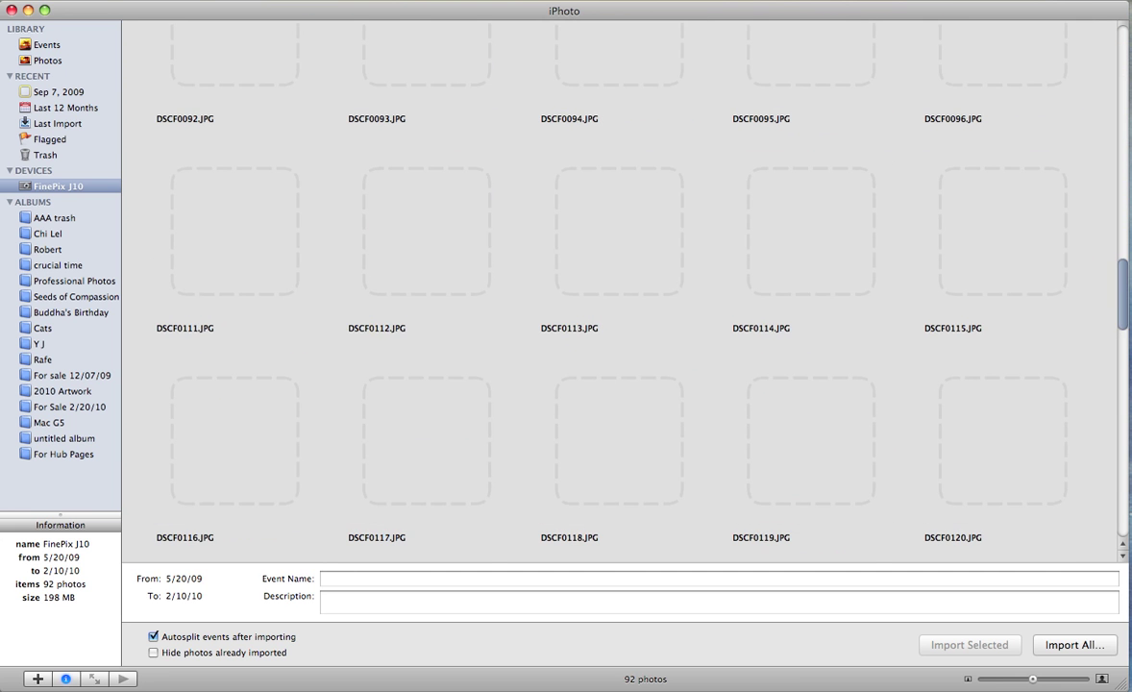
{"action": "scroll", "coordinate": [619, 288], "scroll_direction": "down", "scroll_amount": 4}
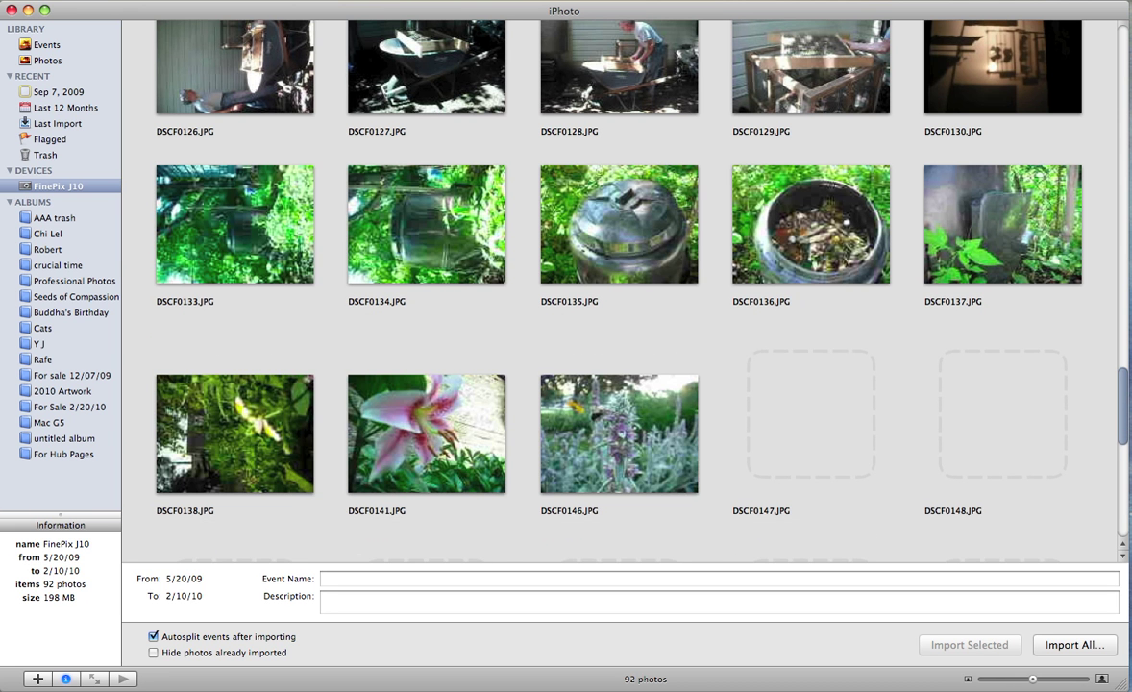
{"action": "scroll", "coordinate": [619, 289], "scroll_direction": "down", "scroll_amount": 10}
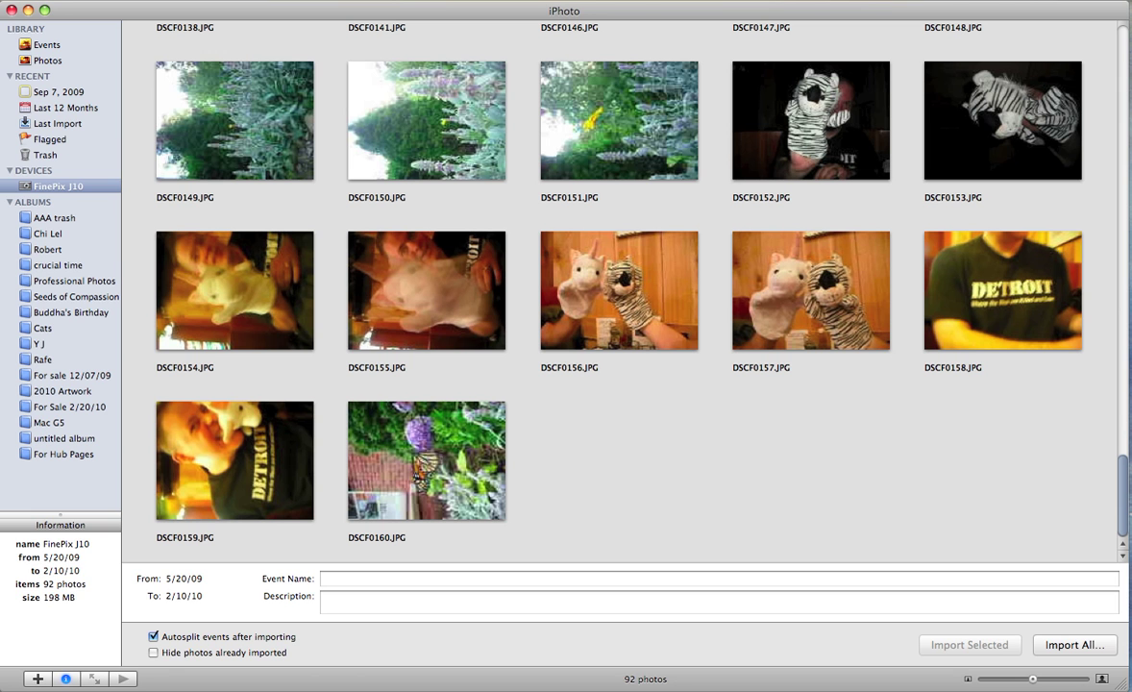
{"action": "left_click", "coordinate": [427, 462]}
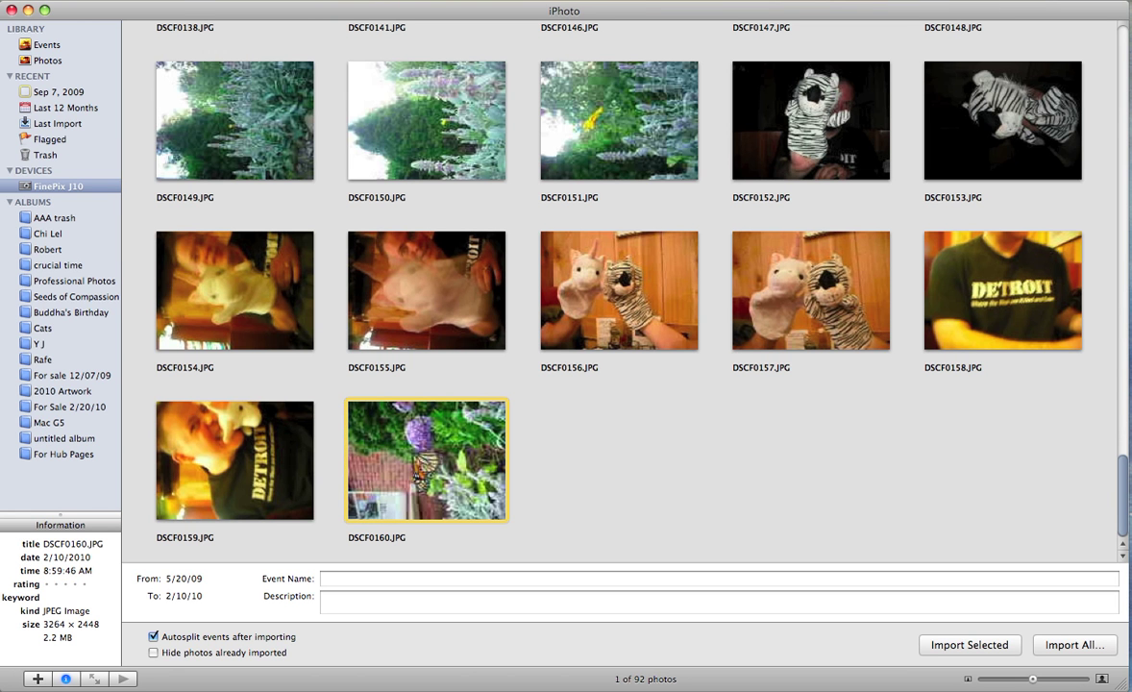
{"action": "left_click_drag", "start_coordinate": [427, 460], "coordinate": [63, 454]}
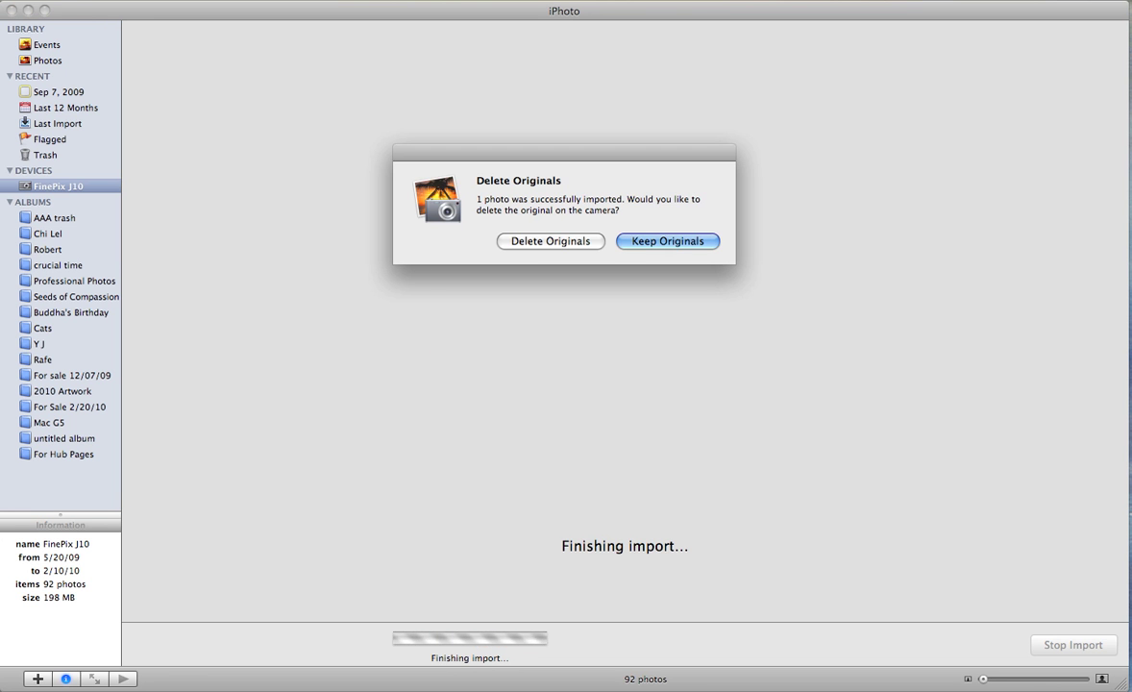
Step: Delete the imported original from the camera and unmount the FinePix J10
{"action": "left_click", "coordinate": [550, 241]}
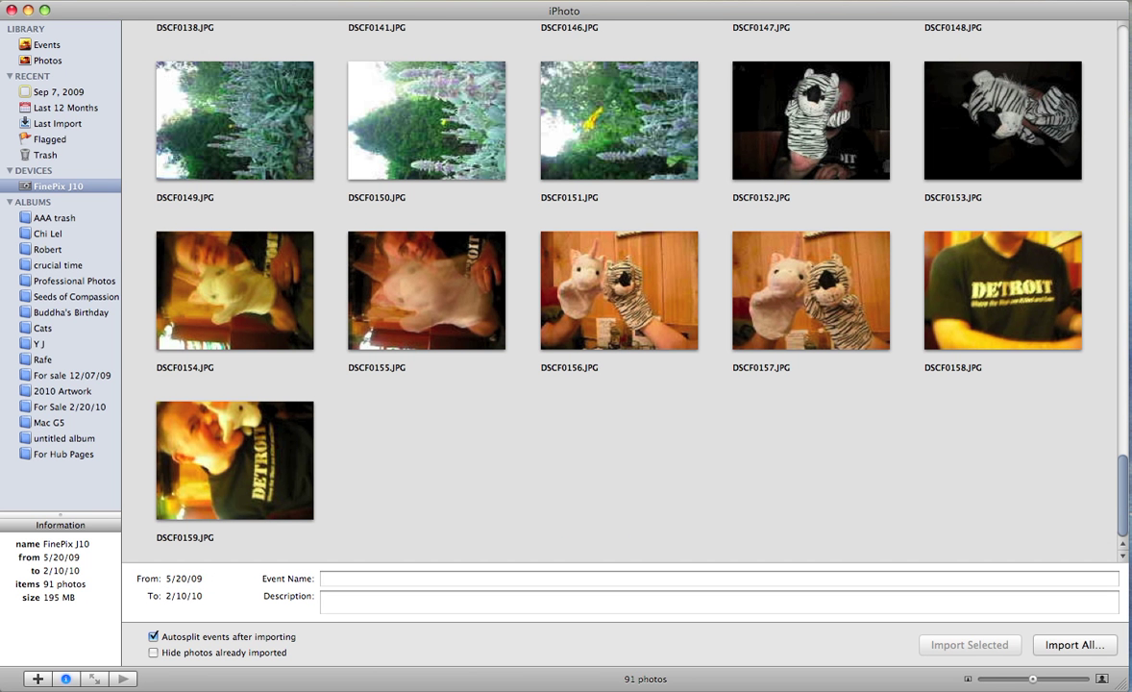
{"action": "right_click", "coordinate": [53, 186]}
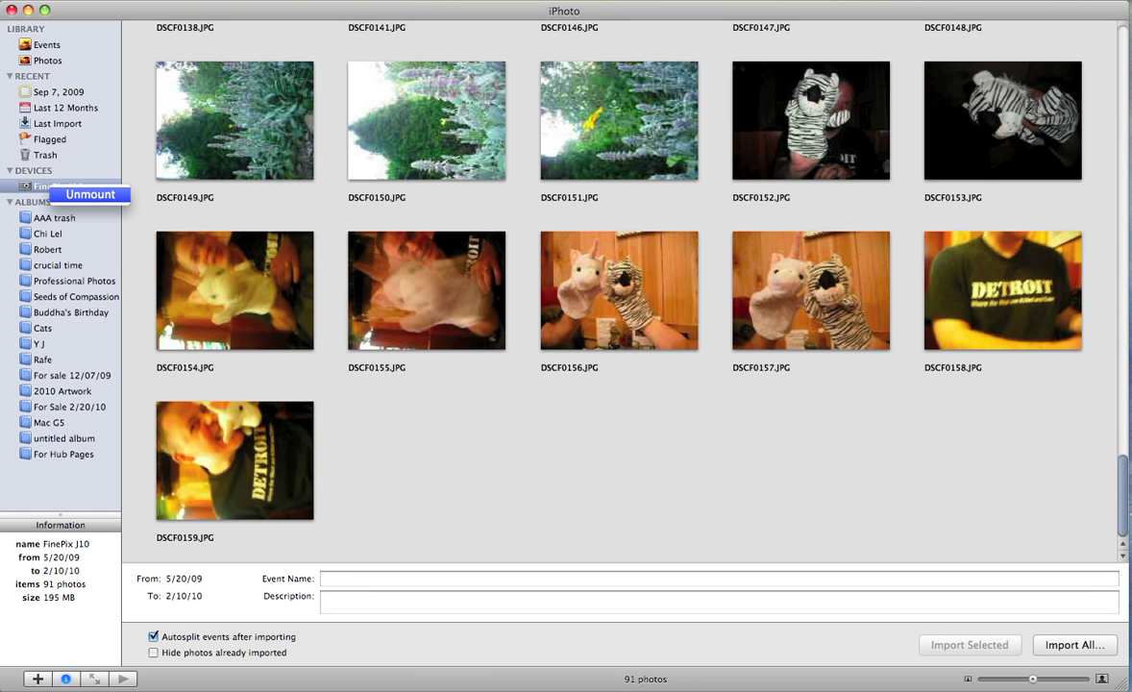
{"action": "left_click", "coordinate": [90, 194]}
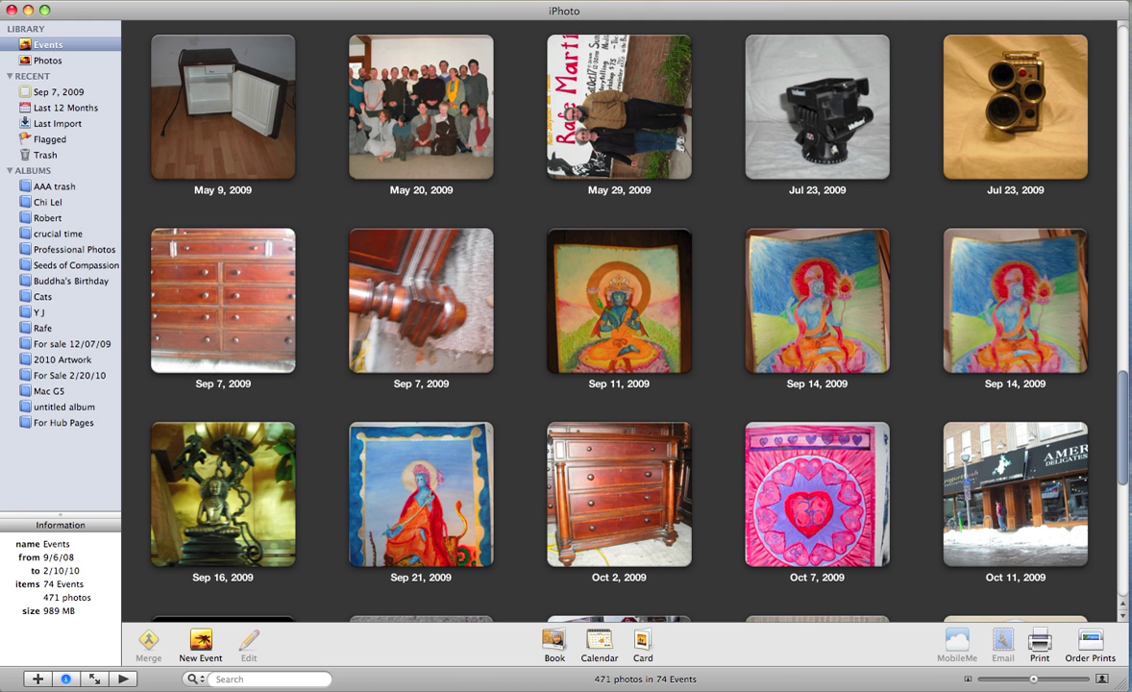
Step: Open DSCF0160.JPG from the For Hub Pages album for editing and rotate it until the butterfly scene is upright
{"action": "left_click", "coordinate": [63, 423]}
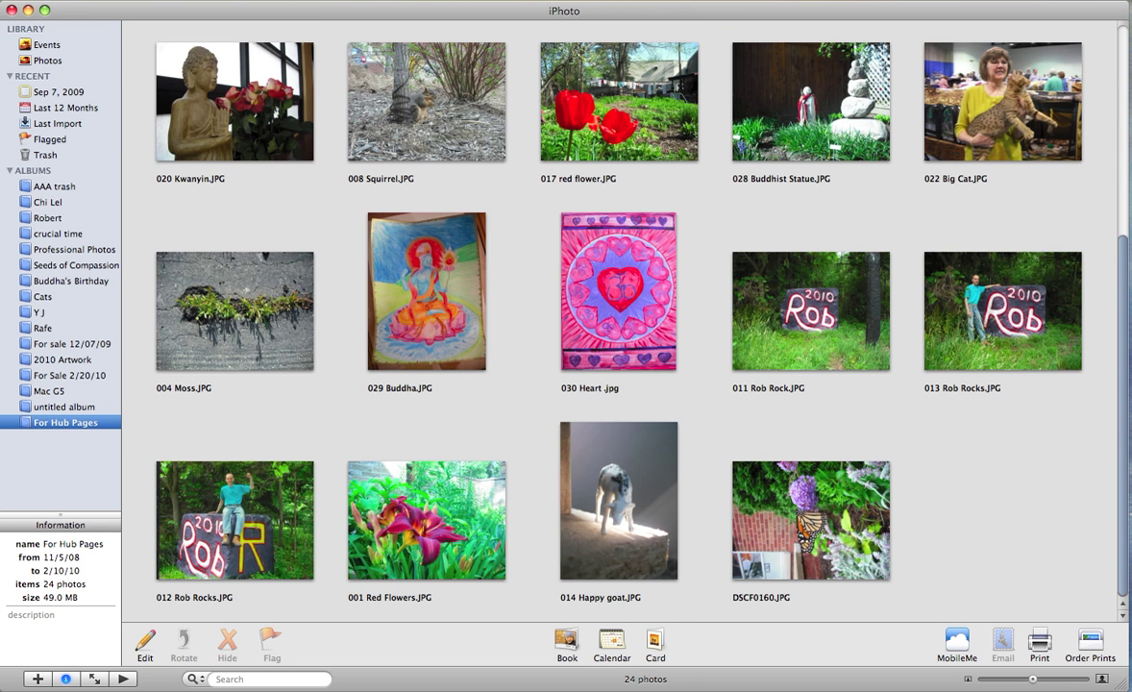
{"action": "left_click", "coordinate": [811, 520]}
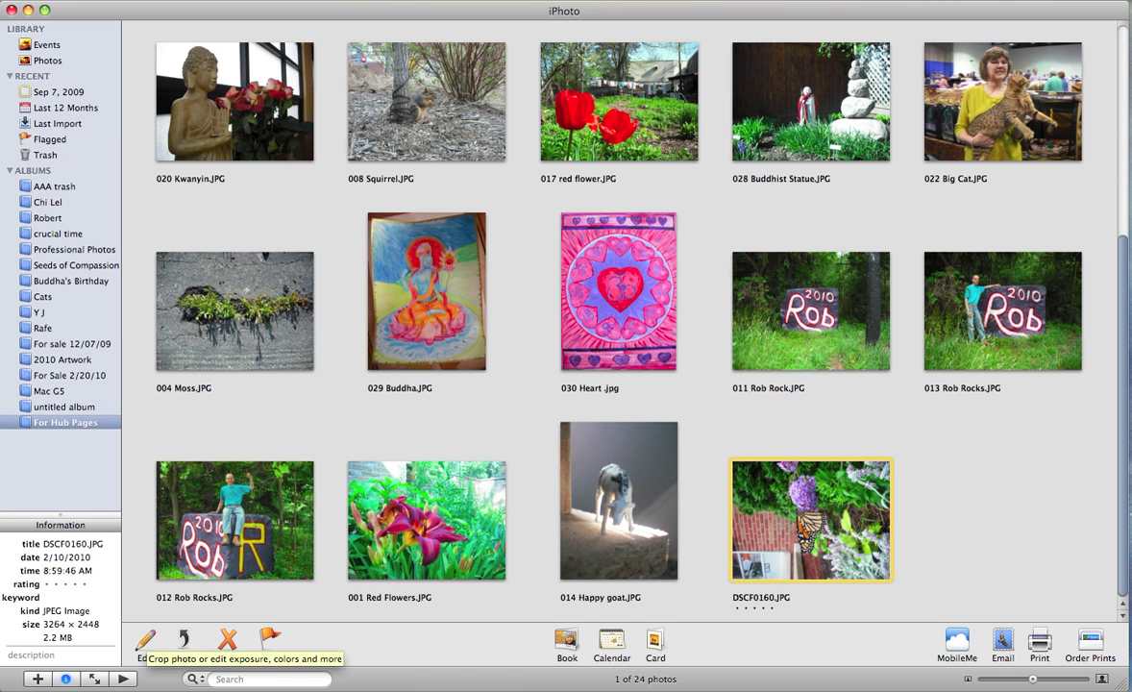
{"action": "key", "text": "Return"}
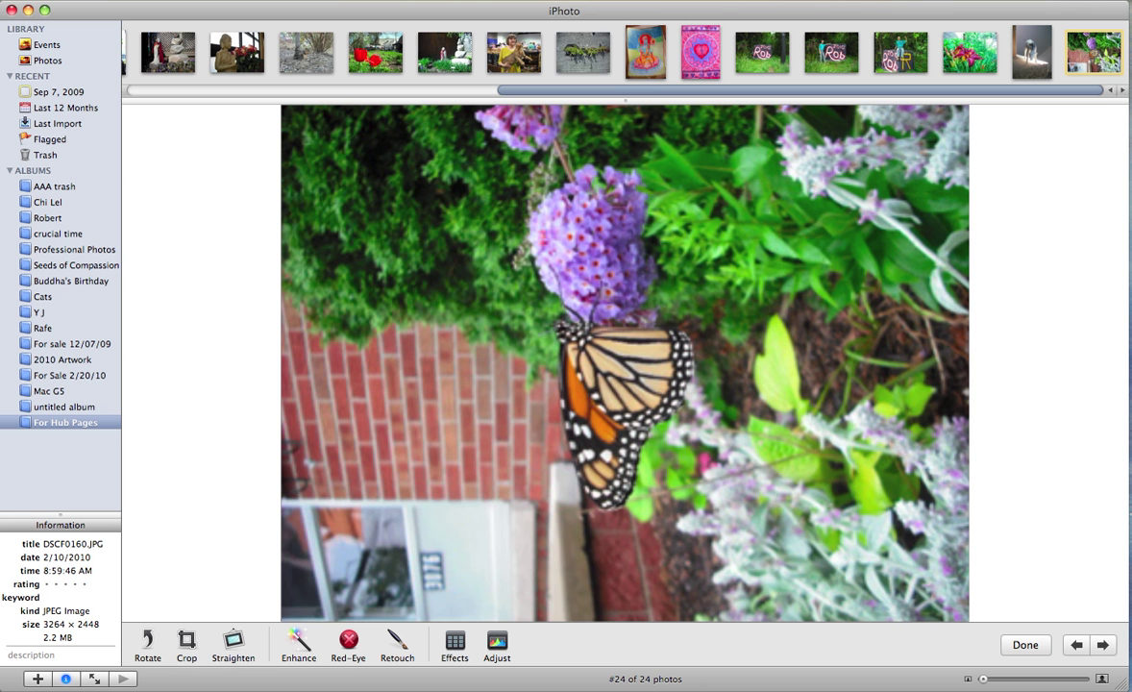
{"action": "left_click", "coordinate": [146, 639]}
{"action": "left_click", "coordinate": [146, 640]}
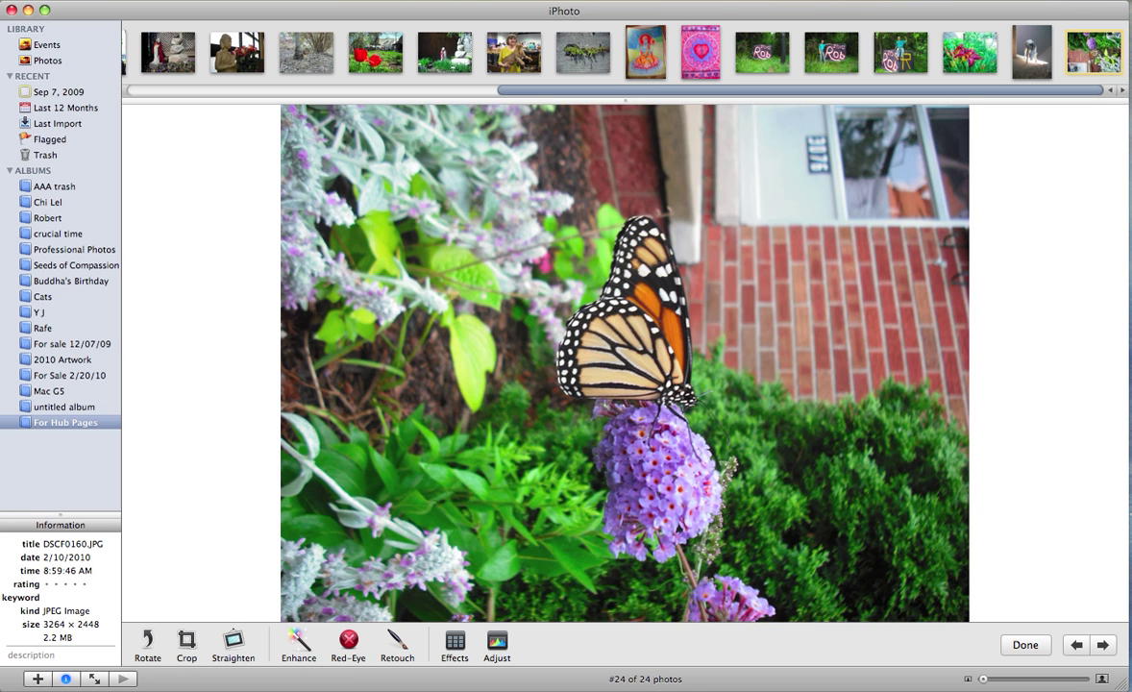
{"action": "key", "text": "super+r"}
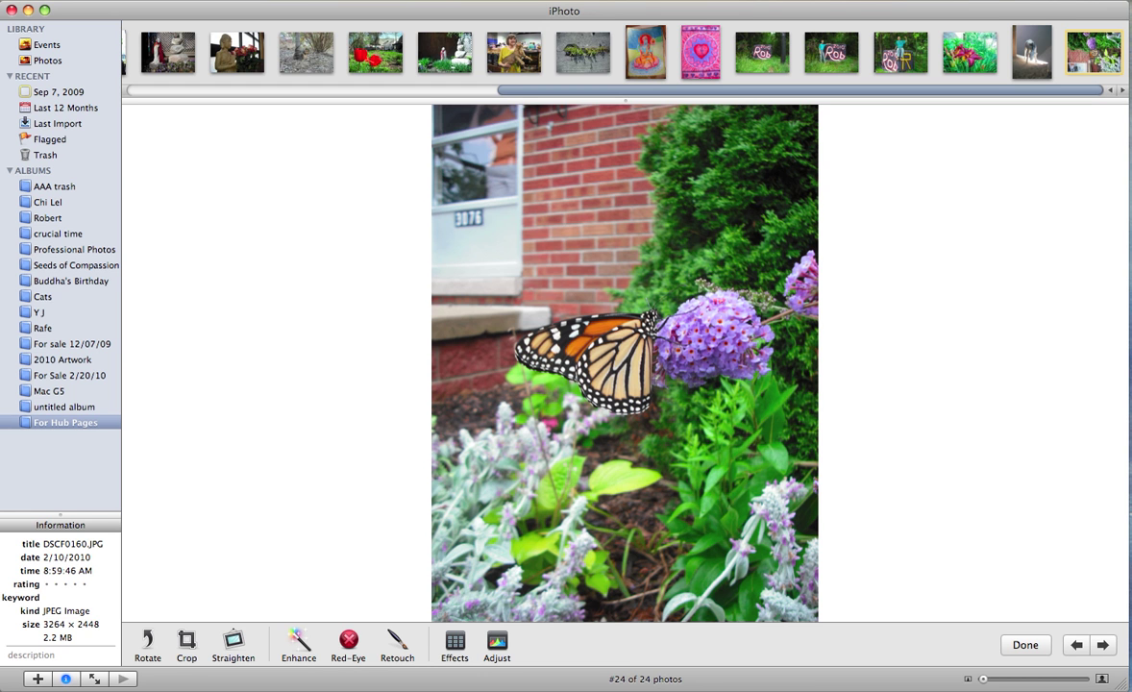
Step: Crop the photo around the butterfly to about 1431 × 1908 pixels, constrained to the 3264 × 2448 proportions, and finish editing
{"action": "left_click", "coordinate": [186, 641]}
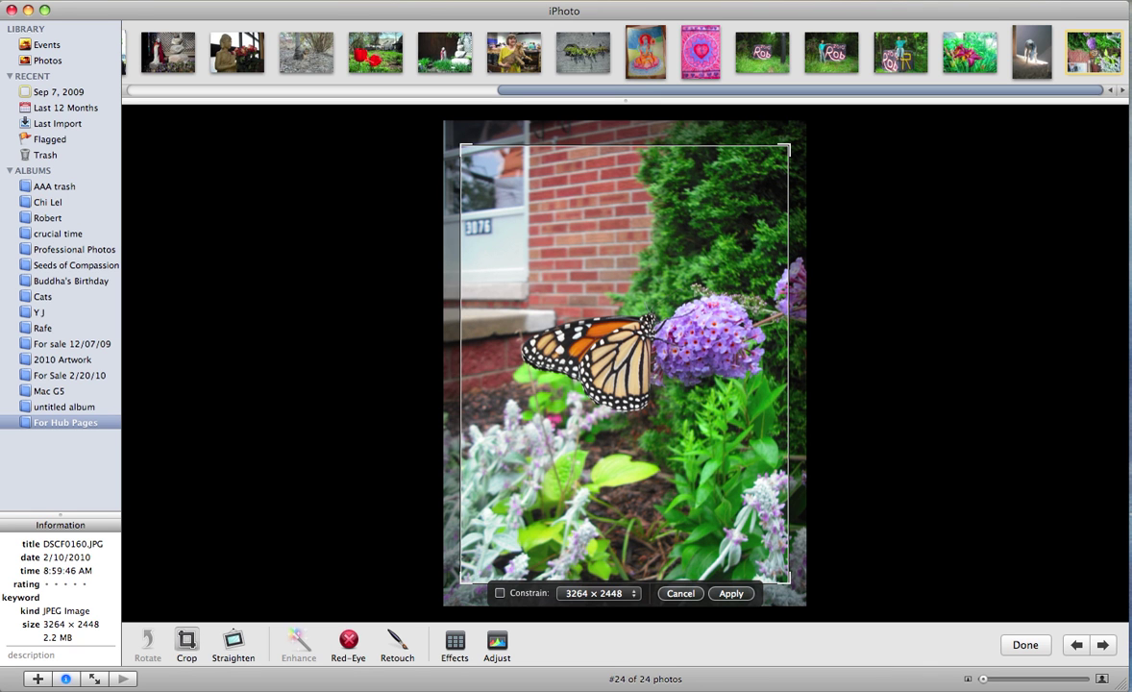
{"action": "left_click", "coordinate": [499, 592]}
{"action": "left_click_drag", "start_coordinate": [538, 592], "coordinate": [203, 307]}
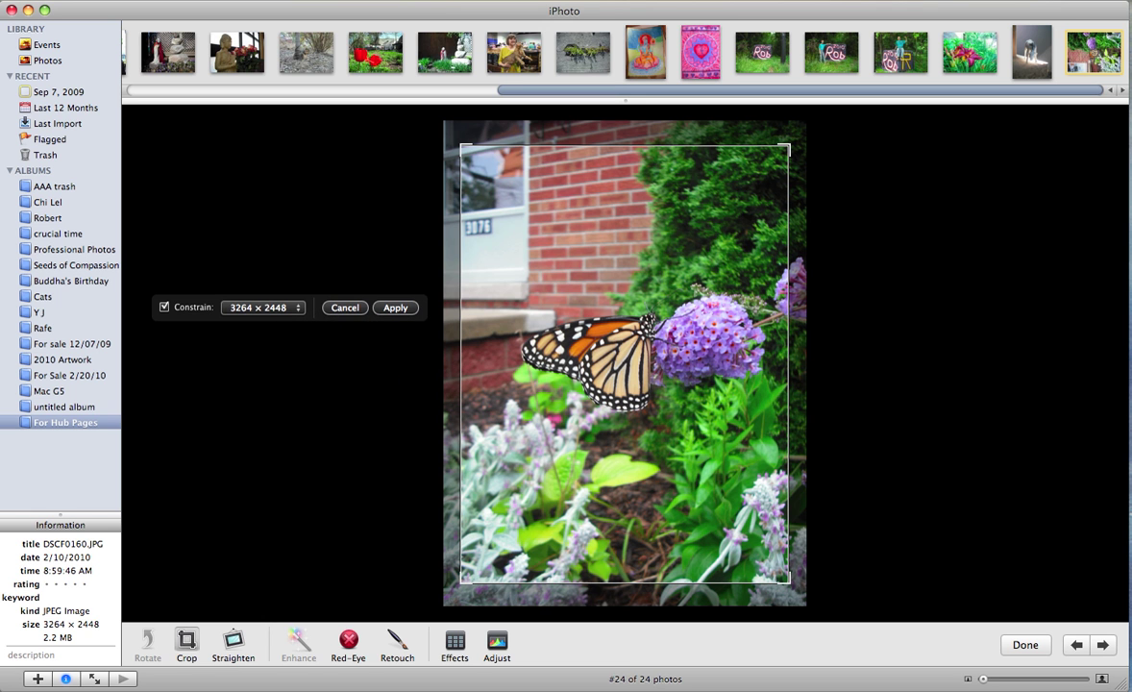
{"action": "left_click_drag", "start_coordinate": [462, 147], "coordinate": [537, 248]}
{"action": "left_click_drag", "start_coordinate": [663, 415], "coordinate": [615, 360]}
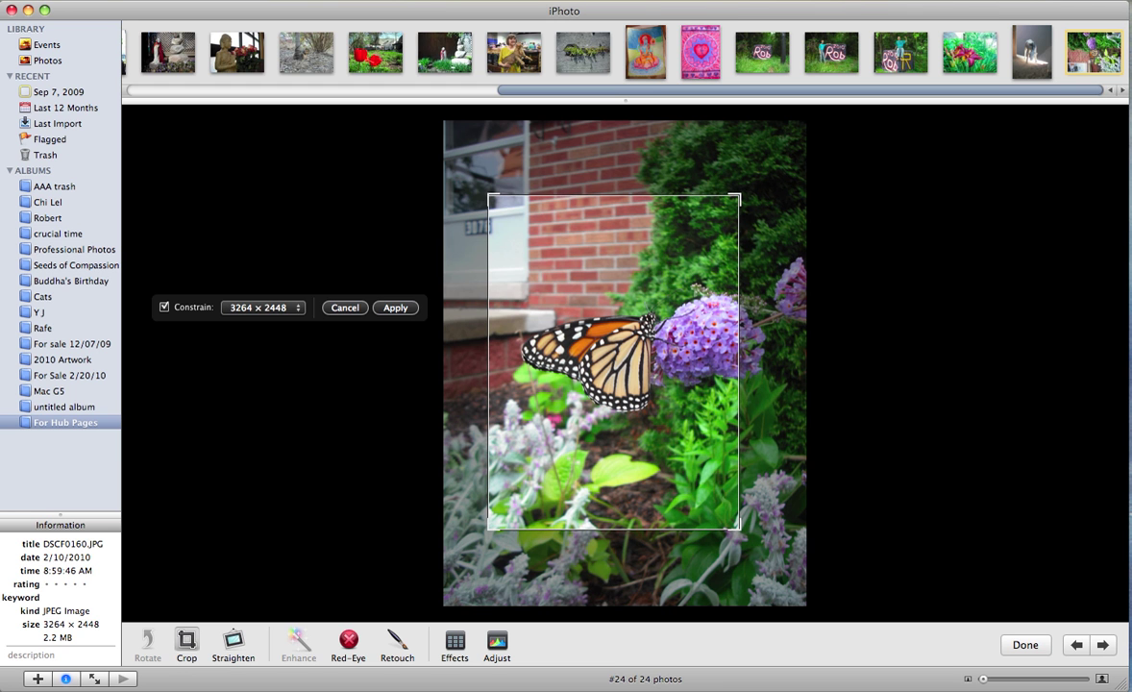
{"action": "left_click_drag", "start_coordinate": [739, 195], "coordinate": [702, 246]}
{"action": "mouse_move", "coordinate": [641, 342]}
{"action": "left_mouse_down"}
{"action": "mouse_move", "coordinate": [649, 298]}
{"action": "mouse_move", "coordinate": [649, 319]}
{"action": "left_mouse_up"}
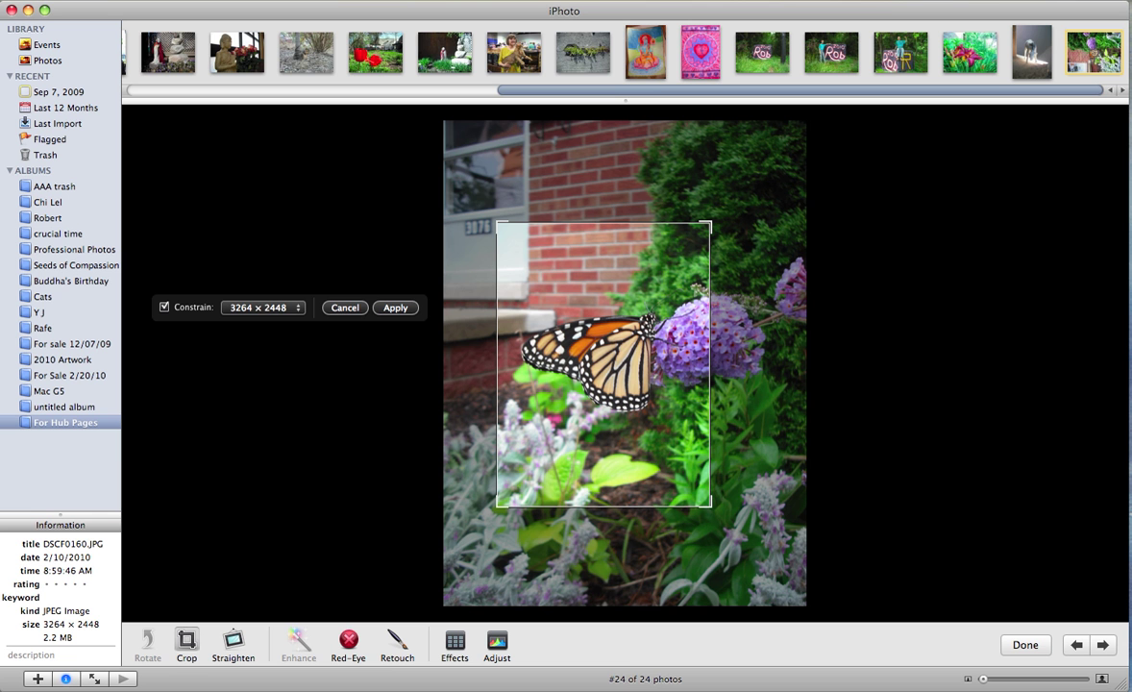
{"action": "left_click", "coordinate": [1025, 645]}
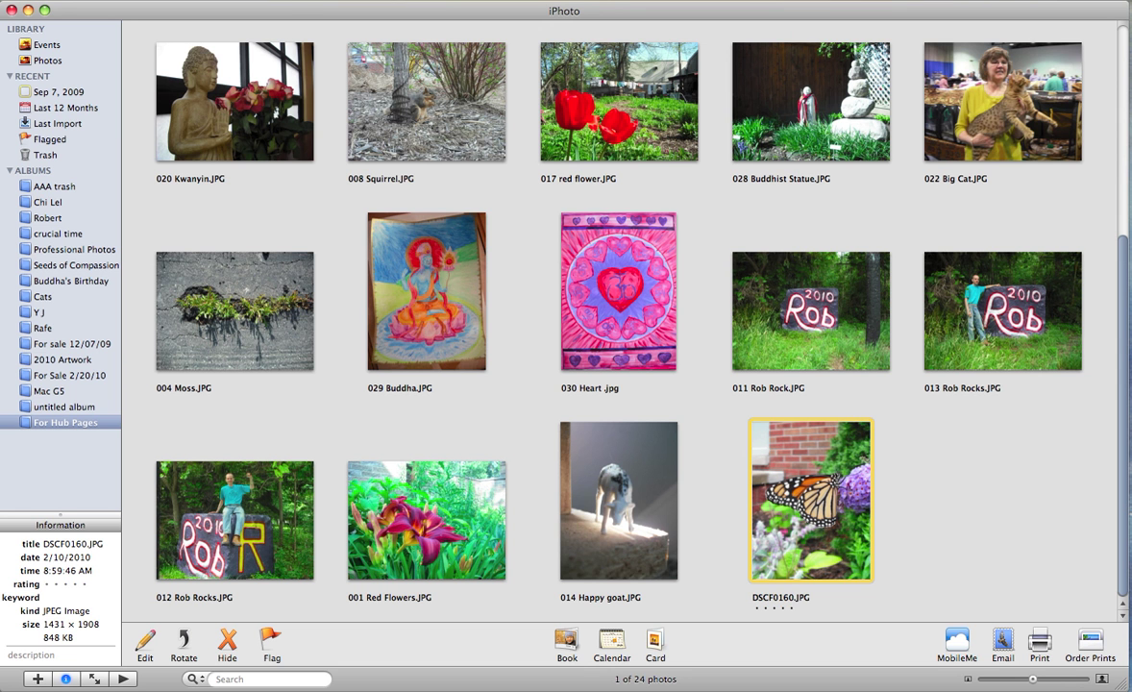
Step: Enlarge the photo thumbnails to the maximum size while rotating the cropped butterfly photo through one full turn
{"action": "left_click", "coordinate": [183, 641]}
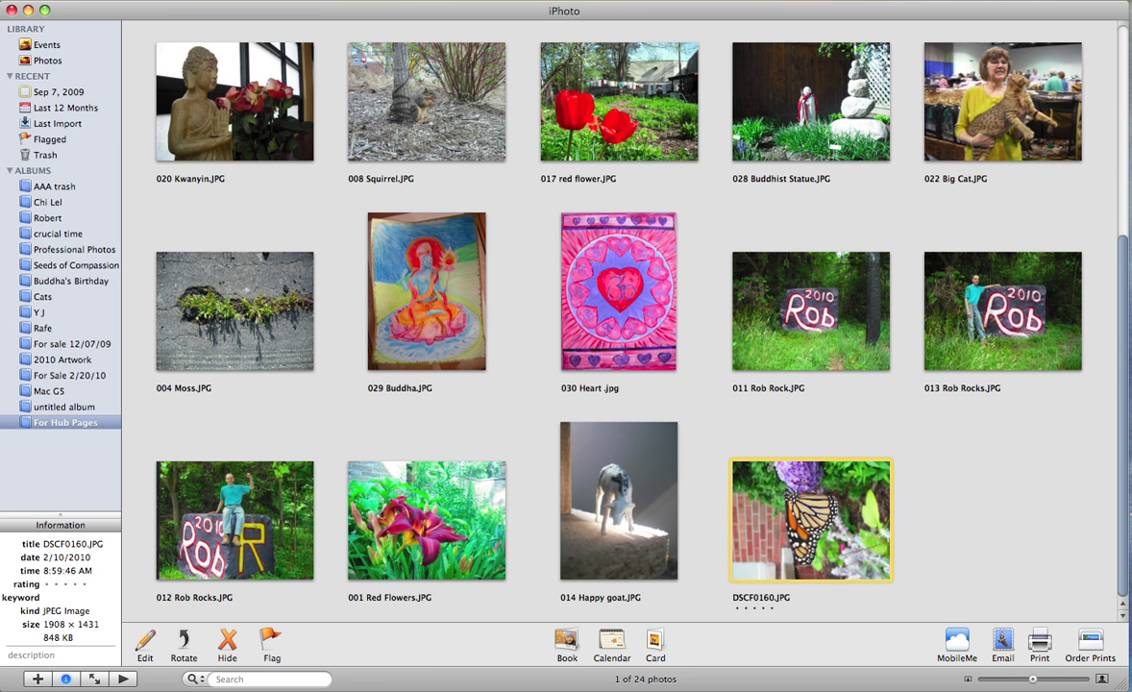
{"action": "left_click", "coordinate": [183, 641]}
{"action": "left_click", "coordinate": [183, 642]}
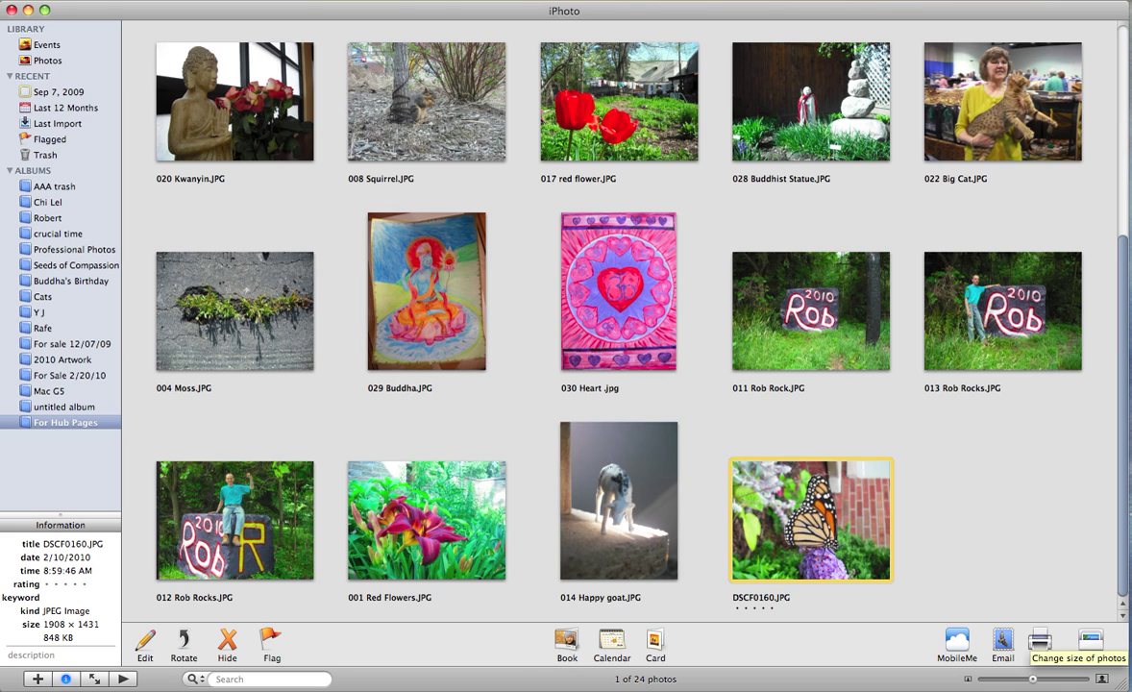
{"action": "left_click_drag", "start_coordinate": [1033, 678], "coordinate": [1082, 678]}
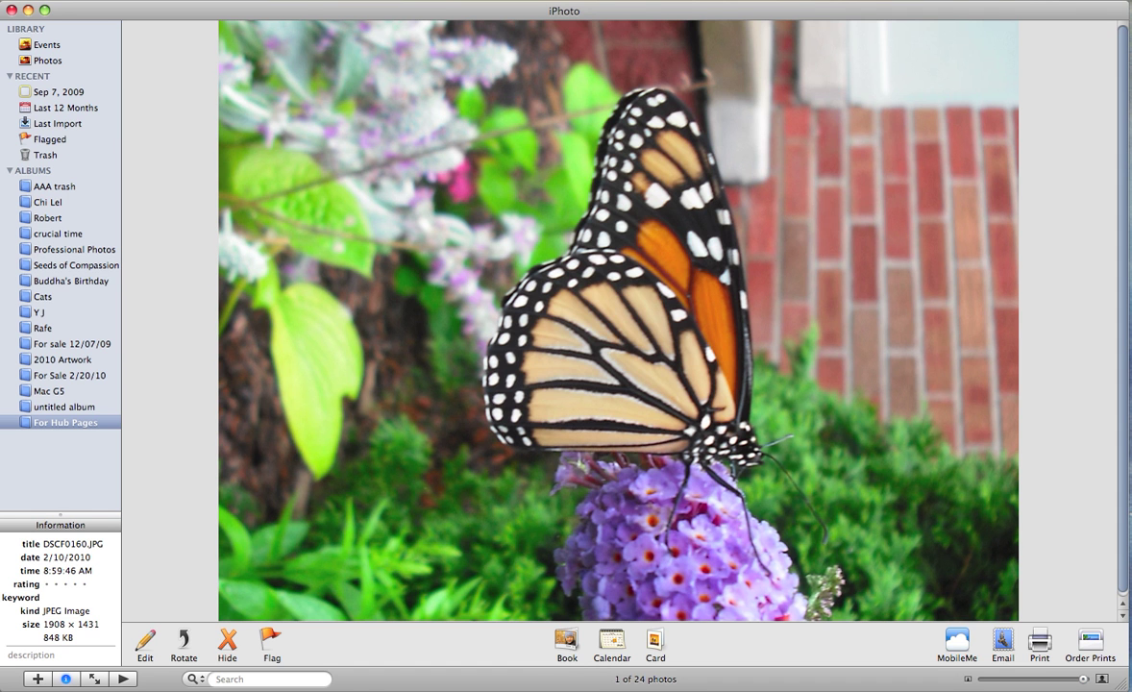
{"action": "left_click", "coordinate": [183, 642]}
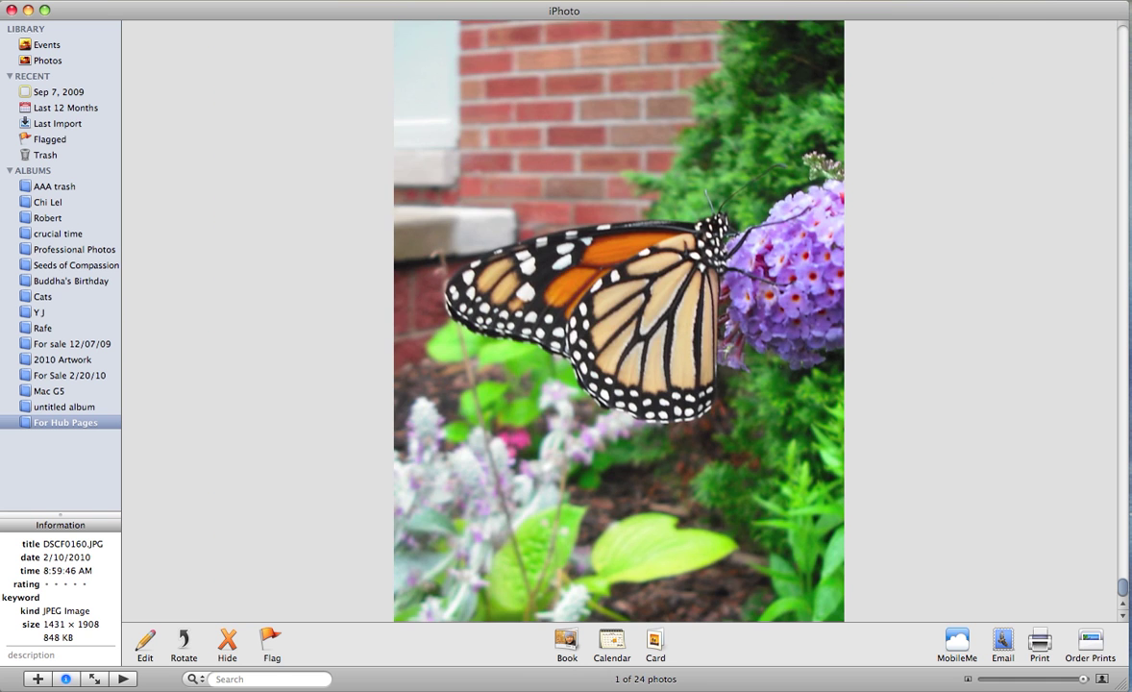
Step: Rotate the enlarged butterfly photo through another full turn in quarter-turn increments, back to upright
{"action": "left_click", "coordinate": [183, 641]}
{"action": "key", "text": "super+r"}
{"action": "key", "text": "super+r"}
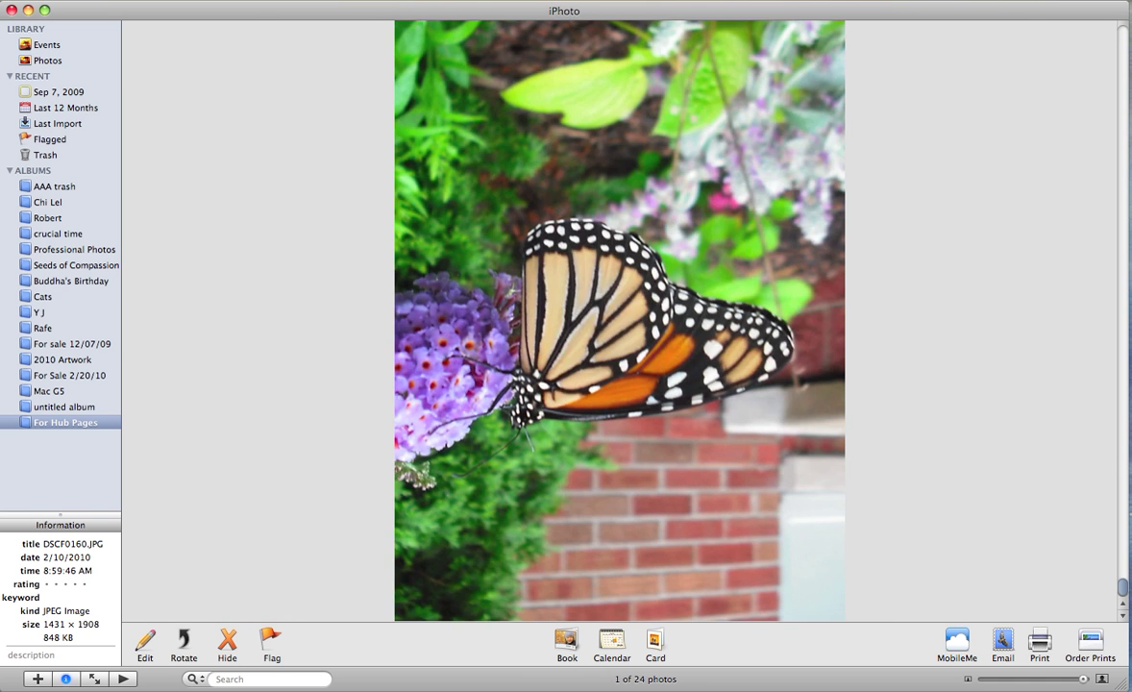
{"action": "key", "text": "super+r"}
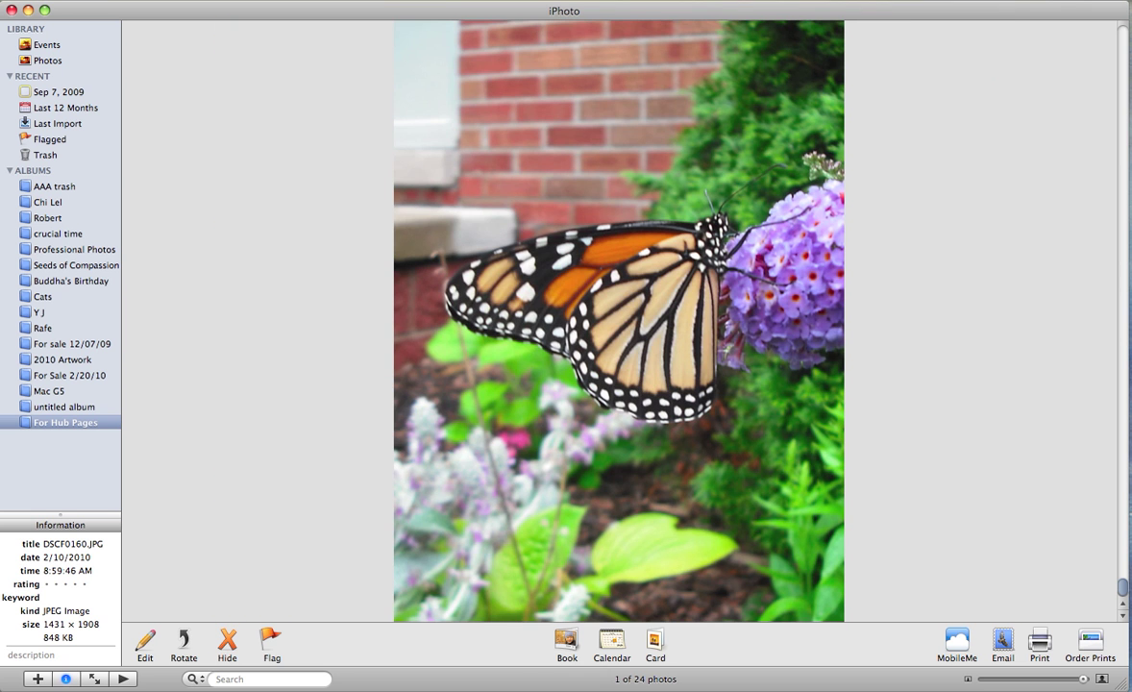